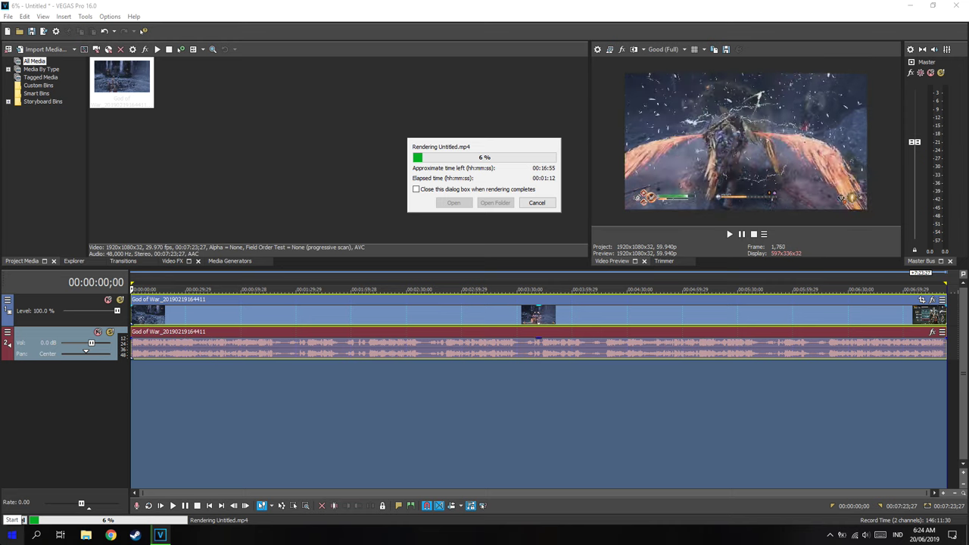
Launch HWiNFO64 in Sensors-only mode and close its update notice without updating
{"action": "left_click", "coordinate": [12, 533]}
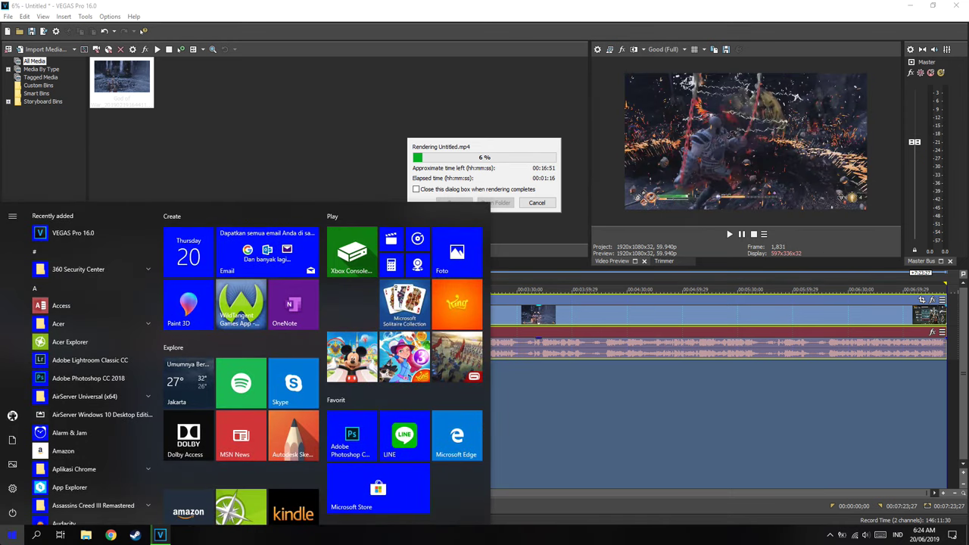
{"action": "type", "text": "hw"}
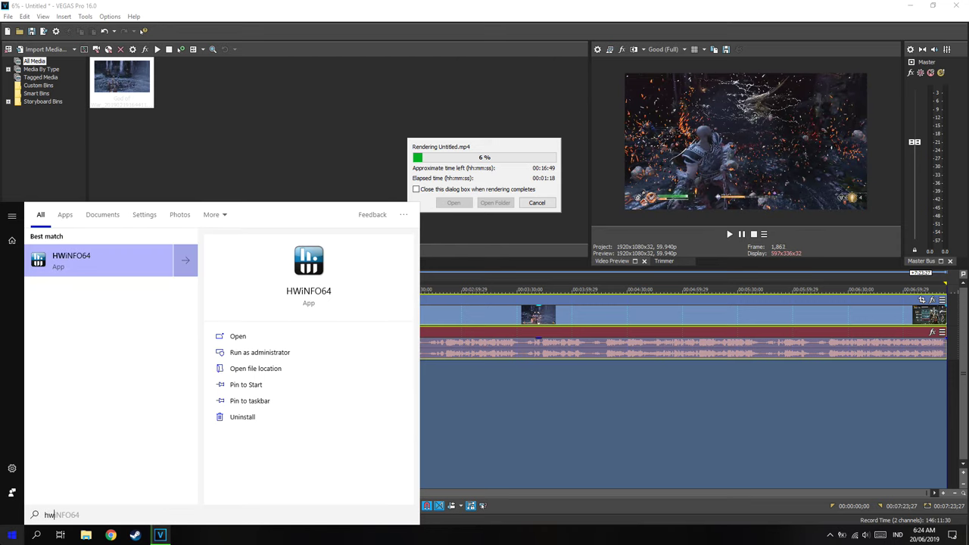
{"action": "key", "text": "Return"}
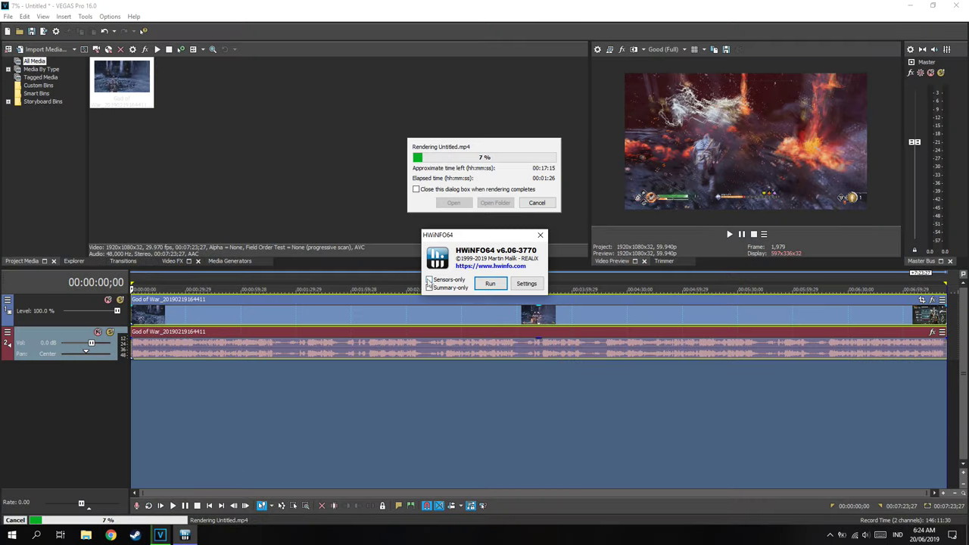
{"action": "left_click", "coordinate": [443, 281]}
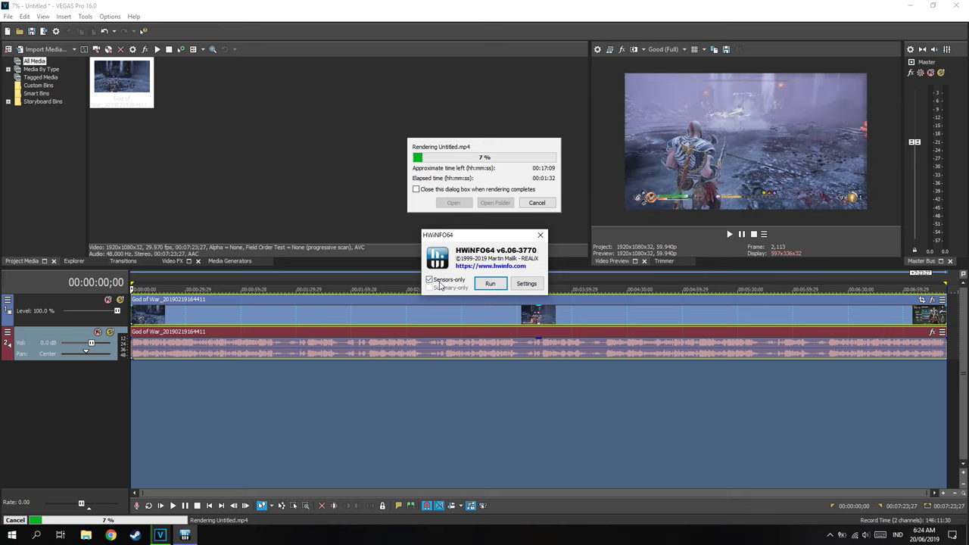
{"action": "left_click", "coordinate": [491, 283]}
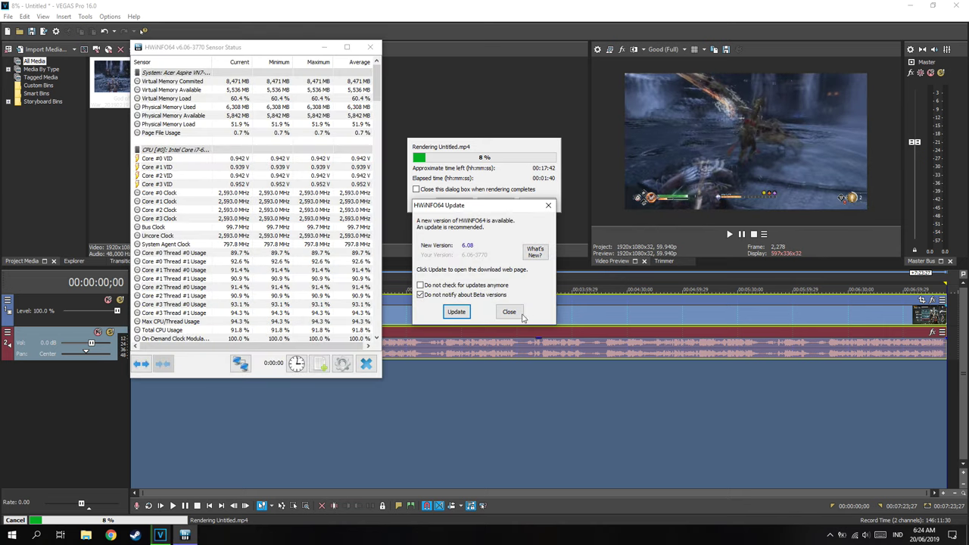
{"action": "left_click", "coordinate": [511, 312]}
Examine the CPU core clocks, thread usage and core temperatures in the sensor list during the render
{"action": "scroll", "coordinate": [303, 157], "scroll_direction": "down", "scroll_amount": 5}
{"action": "scroll", "coordinate": [303, 157], "scroll_direction": "down", "scroll_amount": 5}
{"action": "scroll", "coordinate": [310, 181], "scroll_direction": "up", "scroll_amount": 8}
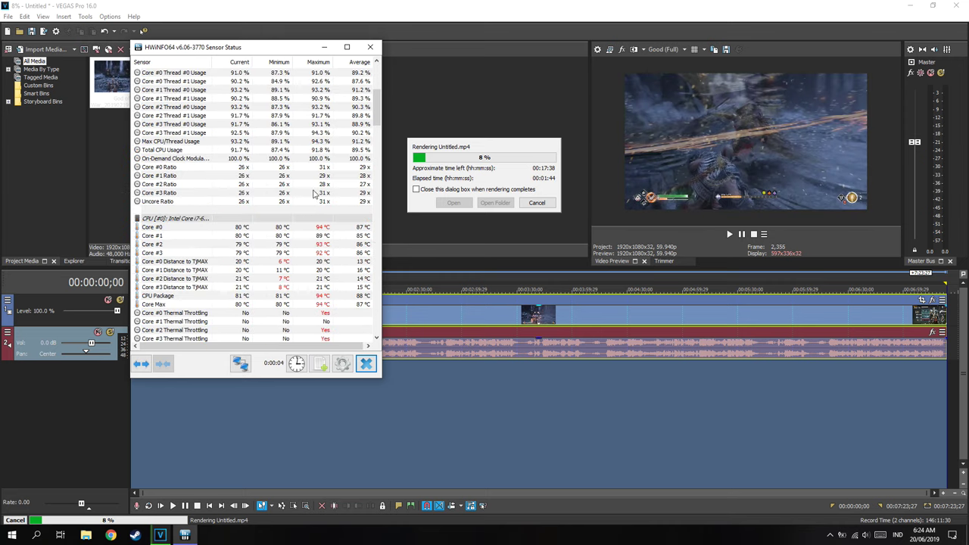
{"action": "scroll", "coordinate": [314, 195], "scroll_direction": "up", "scroll_amount": 4}
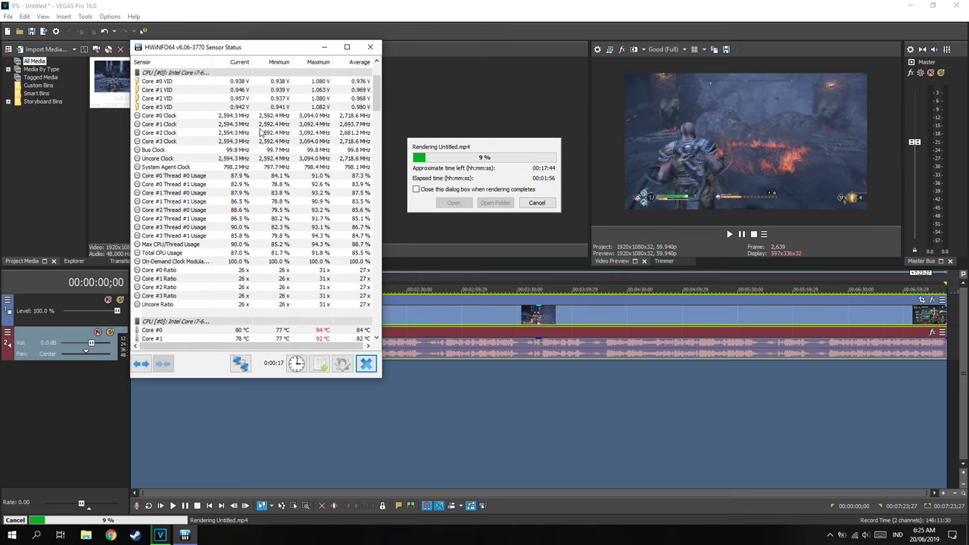
{"action": "scroll", "coordinate": [230, 154], "scroll_direction": "down", "scroll_amount": 2}
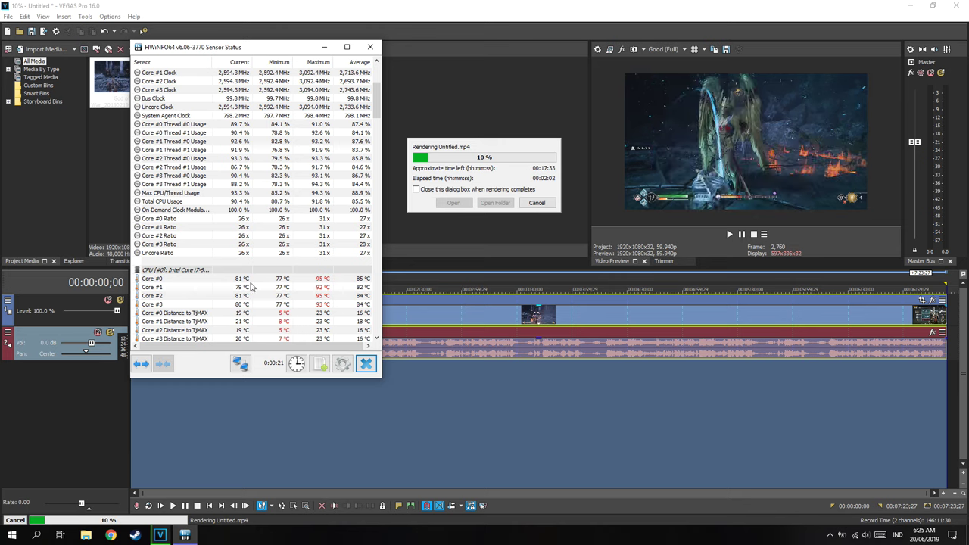
{"action": "scroll", "coordinate": [243, 289], "scroll_direction": "down", "scroll_amount": 2}
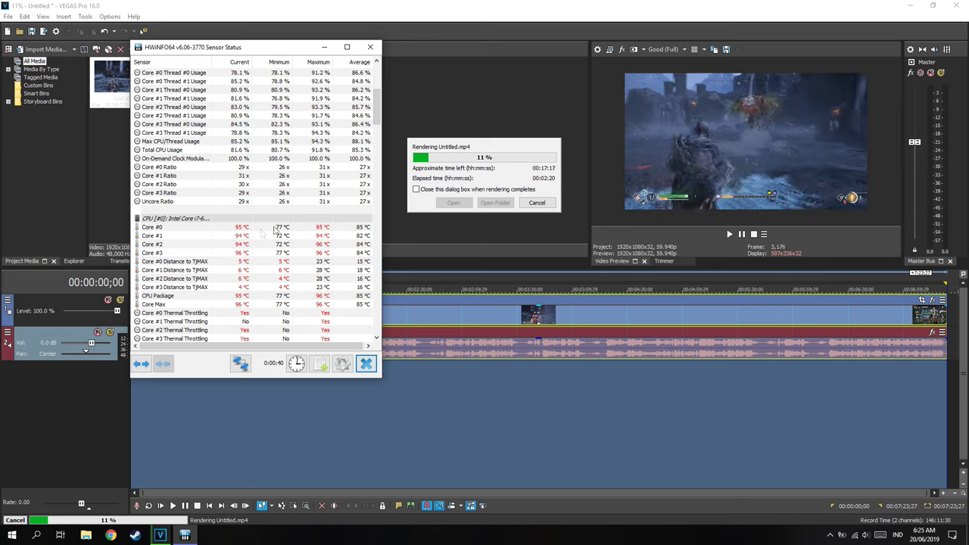
Find the NVIDIA GPU section in the sensor list and widen the Sensor column to fit its full name
{"action": "scroll", "coordinate": [288, 232], "scroll_direction": "down", "scroll_amount": 8}
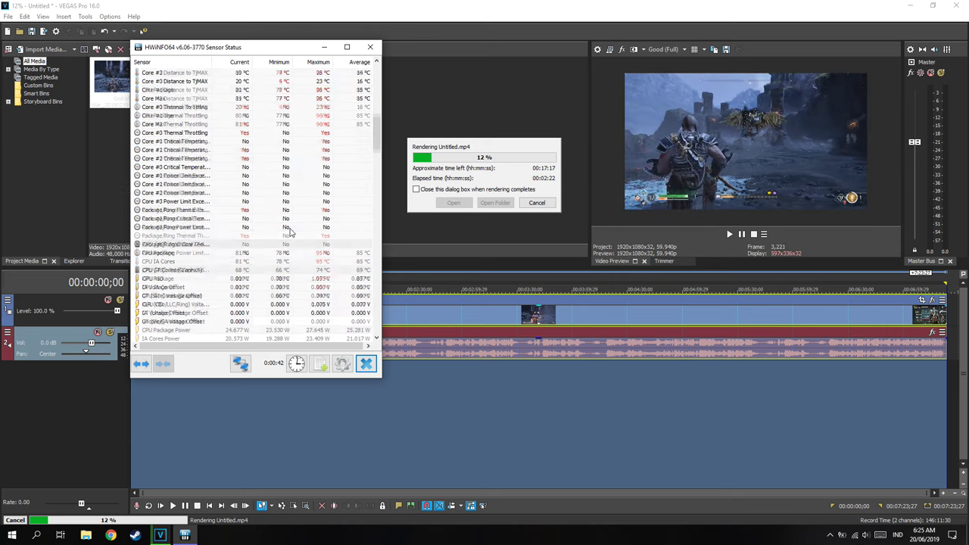
{"action": "scroll", "coordinate": [289, 232], "scroll_direction": "down", "scroll_amount": 3}
{"action": "scroll", "coordinate": [311, 201], "scroll_direction": "down", "scroll_amount": 3}
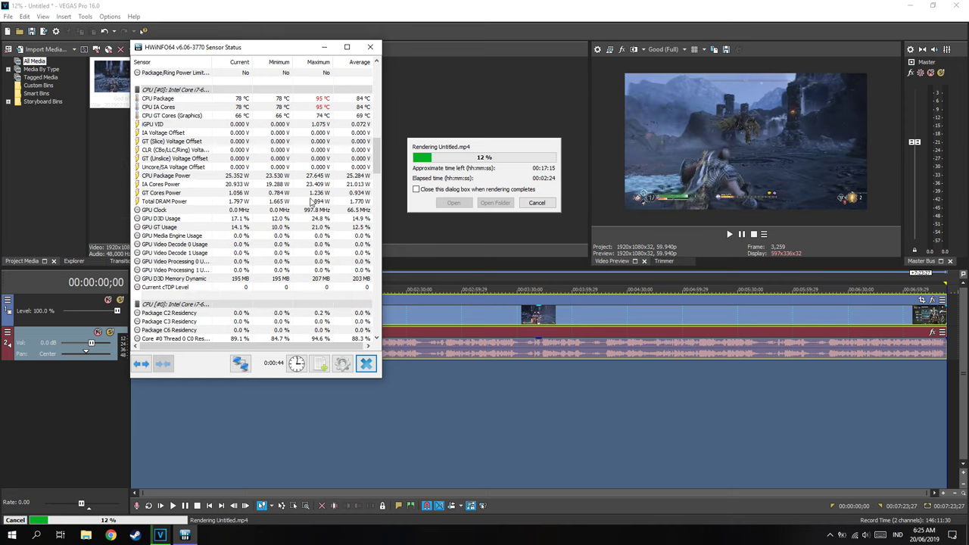
{"action": "scroll", "coordinate": [306, 189], "scroll_direction": "down", "scroll_amount": 15}
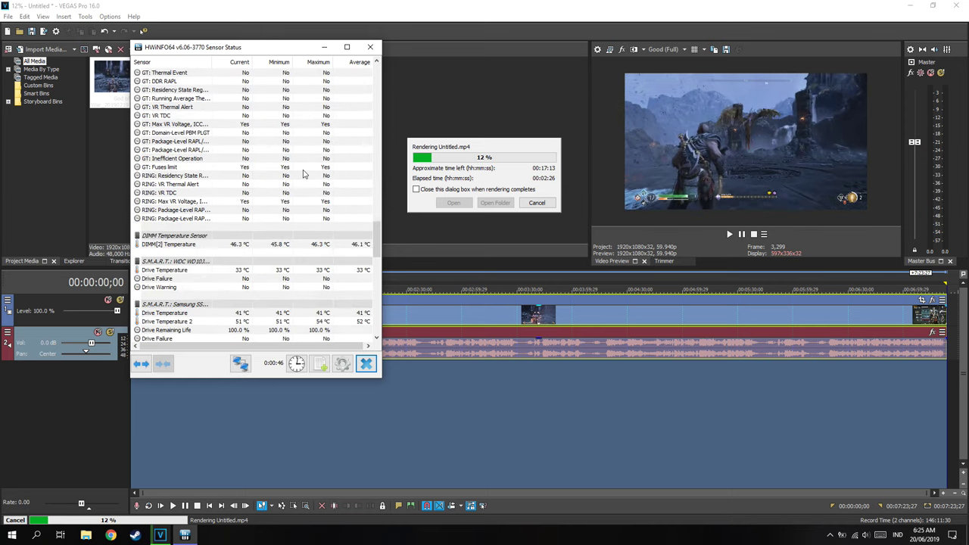
{"action": "scroll", "coordinate": [303, 174], "scroll_direction": "down", "scroll_amount": 8}
{"action": "scroll", "coordinate": [281, 219], "scroll_direction": "down", "scroll_amount": 6}
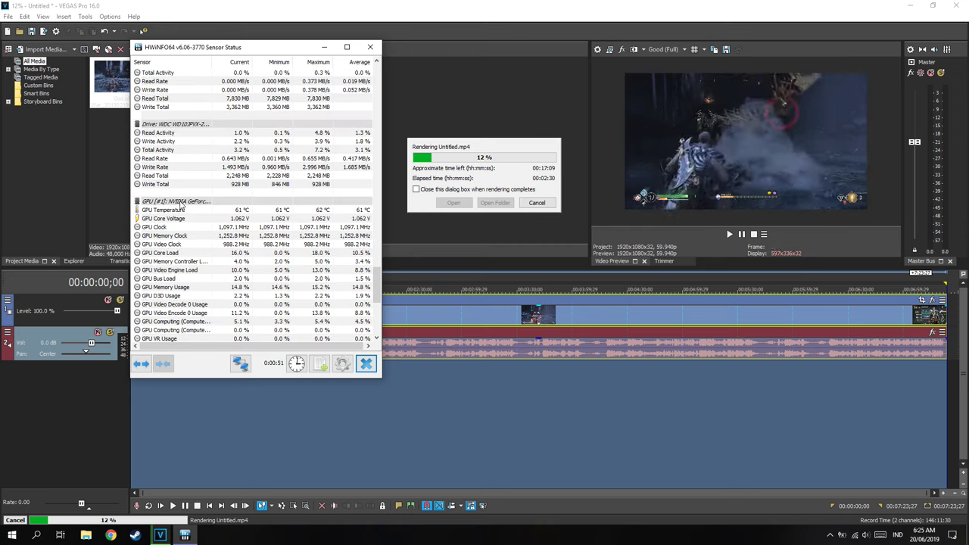
{"action": "left_click", "coordinate": [181, 203]}
{"action": "left_click_drag", "start_coordinate": [211, 61], "coordinate": [258, 63]}
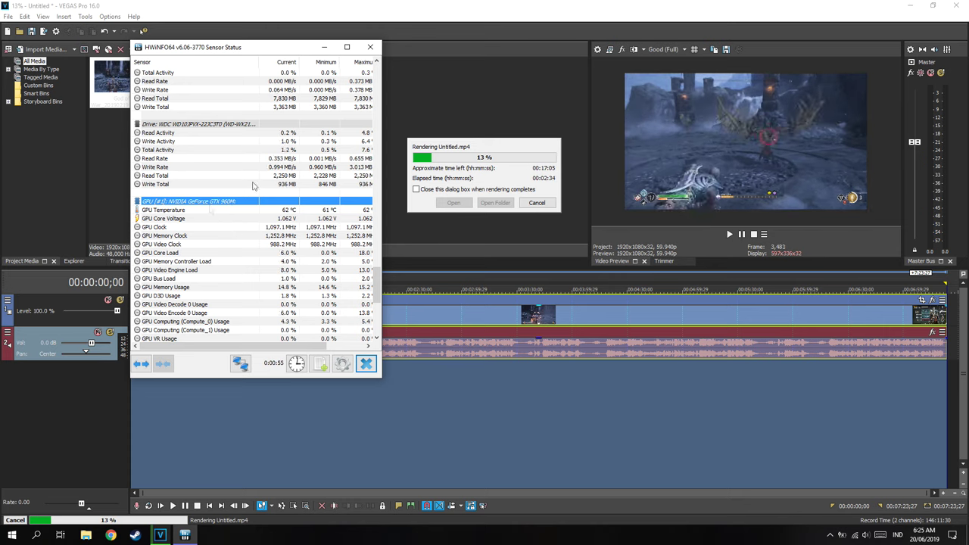
{"action": "left_click_drag", "start_coordinate": [258, 66], "coordinate": [245, 68]}
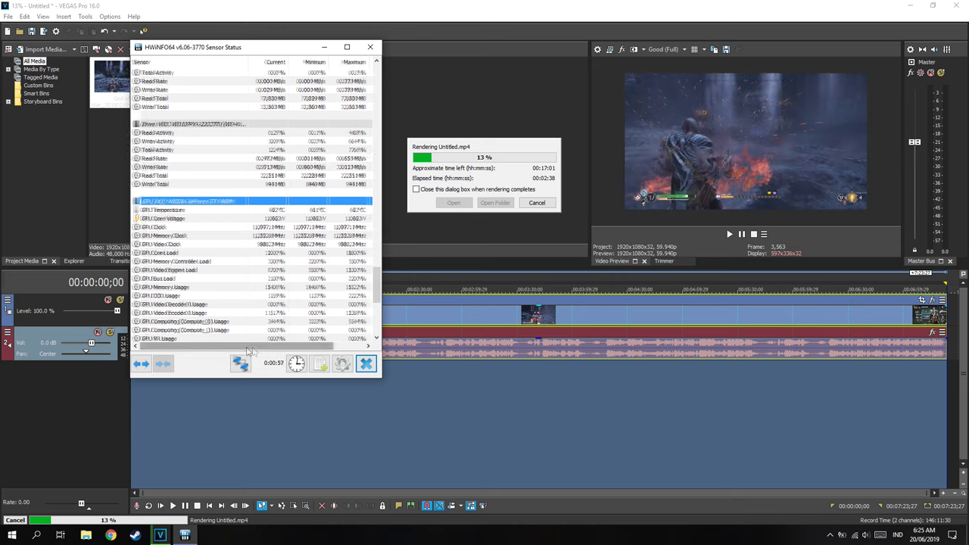
Examine the NVIDIA GPU's current, minimum, maximum and average readings during the render
{"action": "left_click_drag", "start_coordinate": [227, 346], "coordinate": [263, 346]}
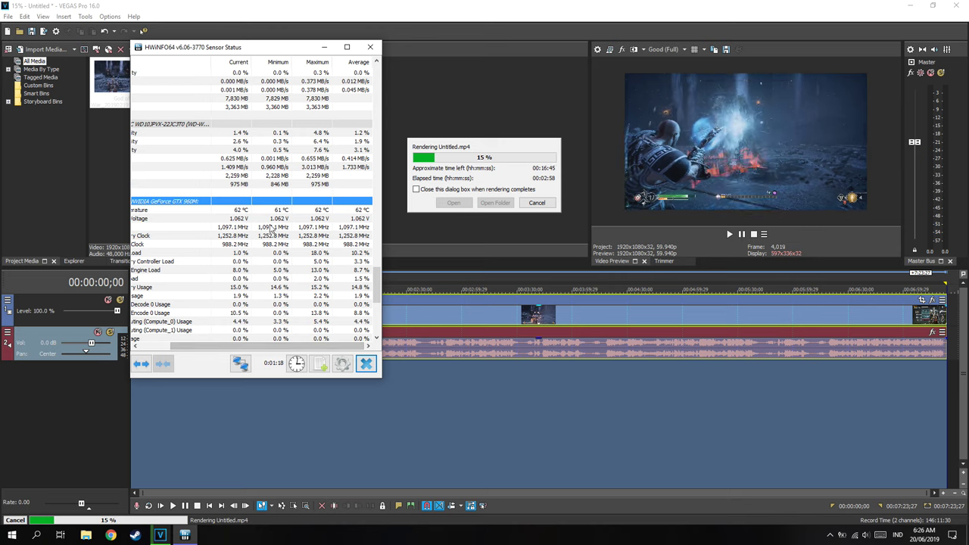
{"action": "scroll", "coordinate": [251, 350], "scroll_direction": "left", "scroll_amount": 1}
{"action": "scroll", "coordinate": [251, 350], "scroll_direction": "left", "scroll_amount": 2}
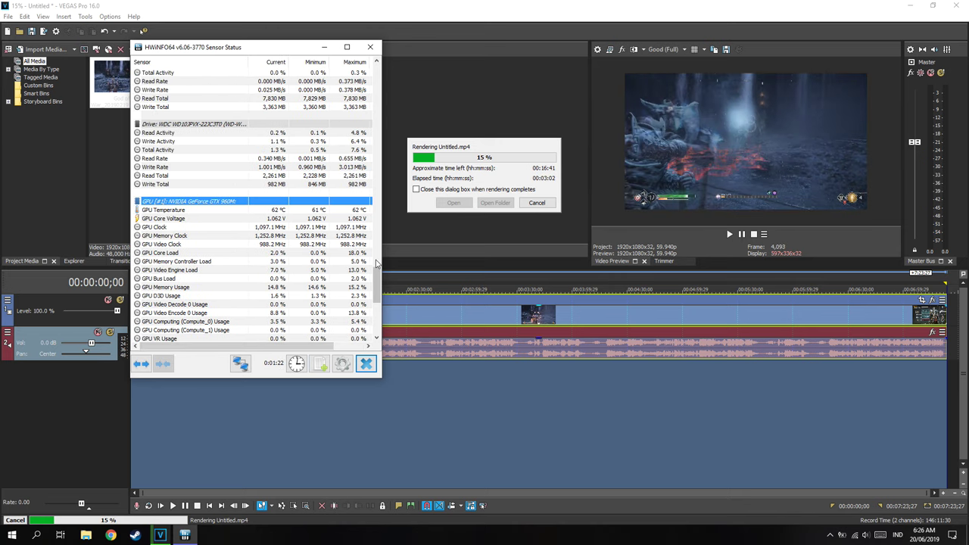
Review the CPU clock, usage, temperature, thermal throttling and core residency sensors again while rendering continues
{"action": "scroll", "coordinate": [349, 237], "scroll_direction": "up", "scroll_amount": 8}
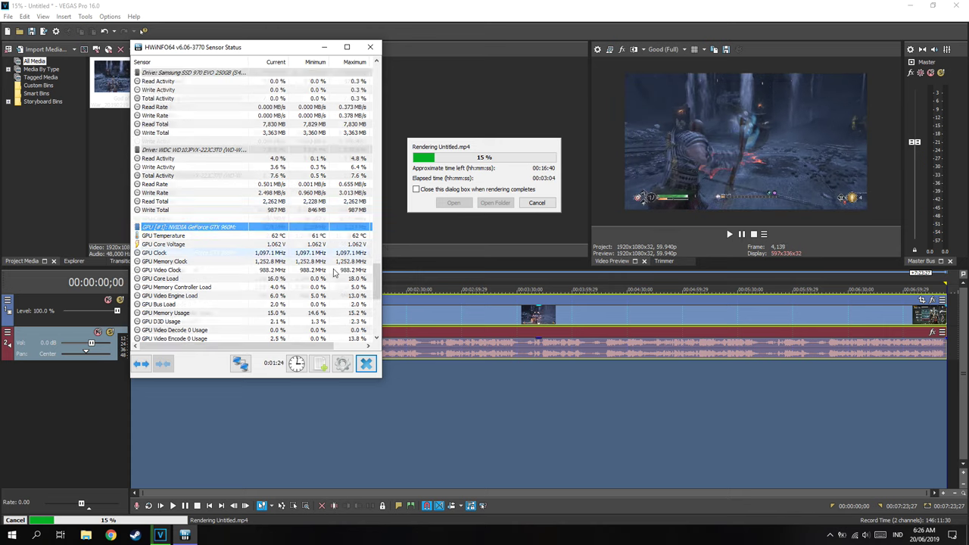
{"action": "scroll", "coordinate": [349, 237], "scroll_direction": "up", "scroll_amount": 20}
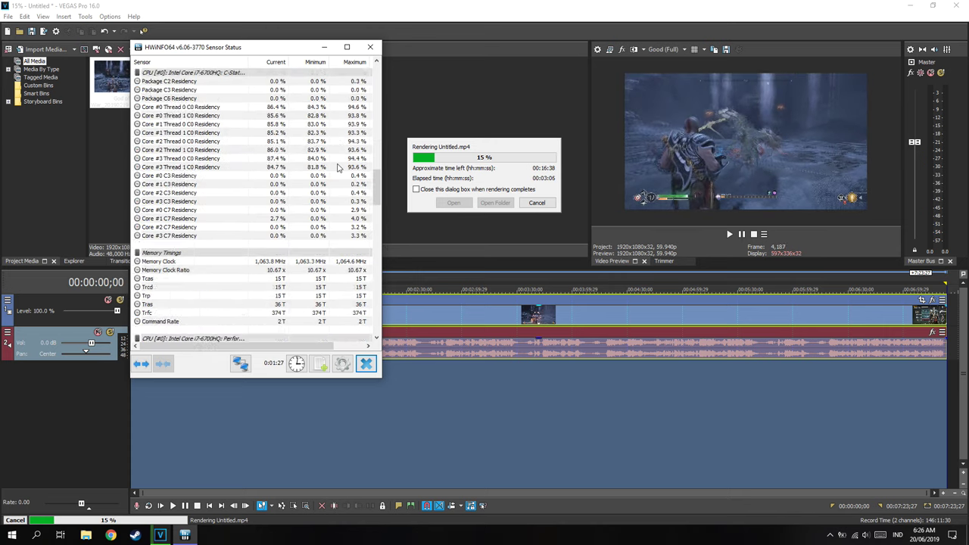
{"action": "scroll", "coordinate": [338, 164], "scroll_direction": "up", "scroll_amount": 15}
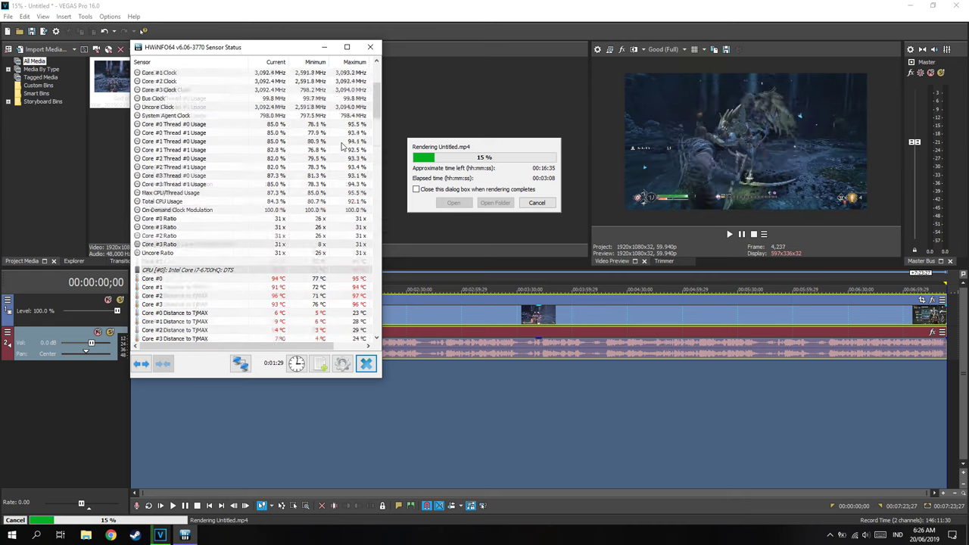
{"action": "scroll", "coordinate": [341, 146], "scroll_direction": "down", "scroll_amount": 5}
{"action": "scroll", "coordinate": [341, 147], "scroll_direction": "up", "scroll_amount": 5}
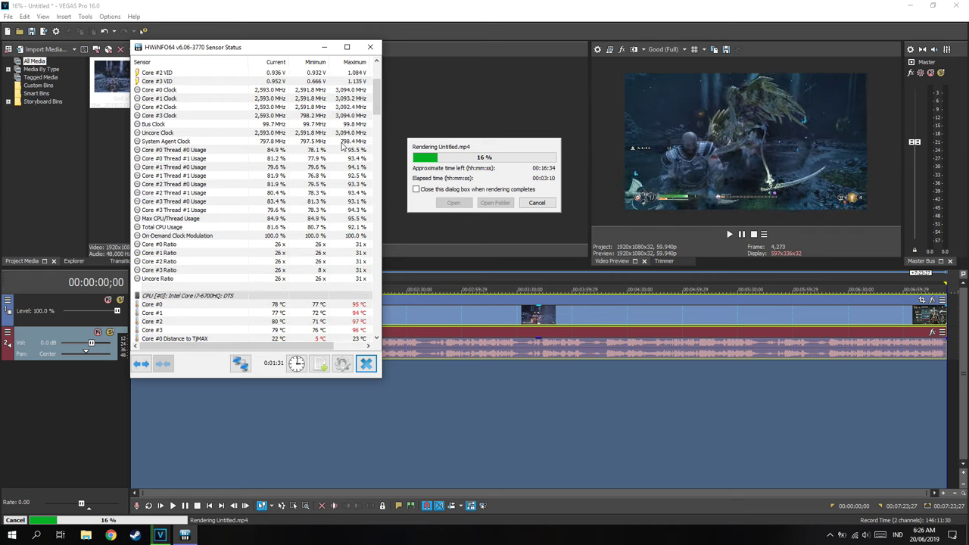
{"action": "scroll", "coordinate": [341, 146], "scroll_direction": "up", "scroll_amount": 4}
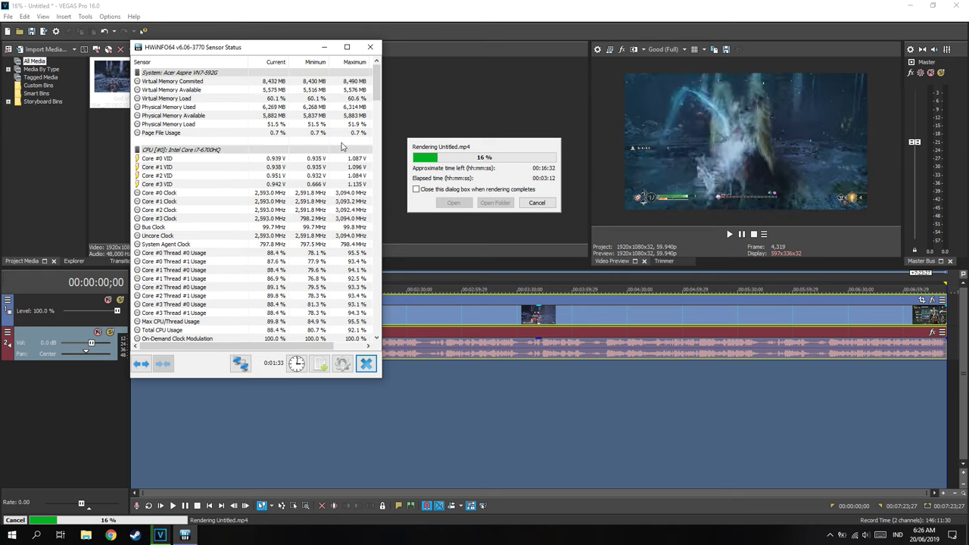
{"action": "scroll", "coordinate": [342, 146], "scroll_direction": "down", "scroll_amount": 20}
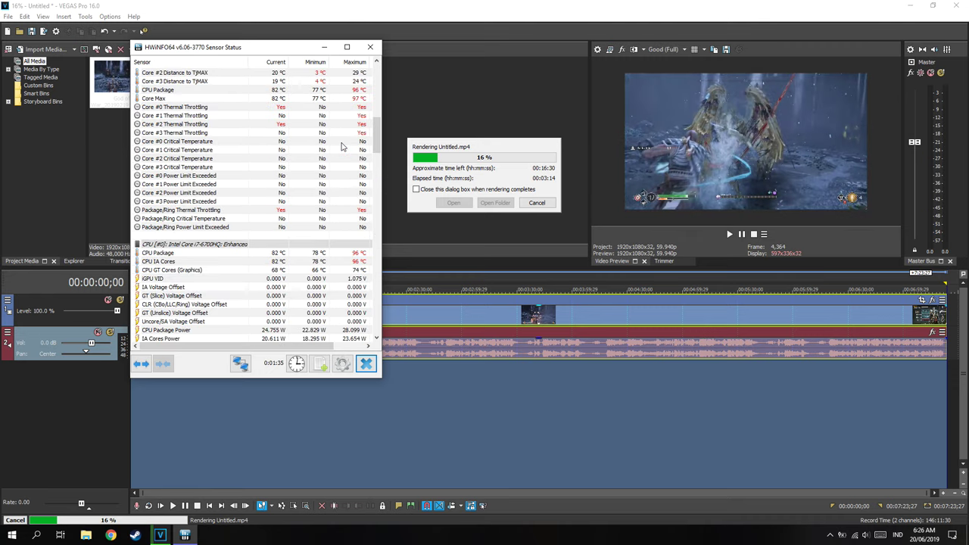
{"action": "scroll", "coordinate": [341, 147], "scroll_direction": "down", "scroll_amount": 15}
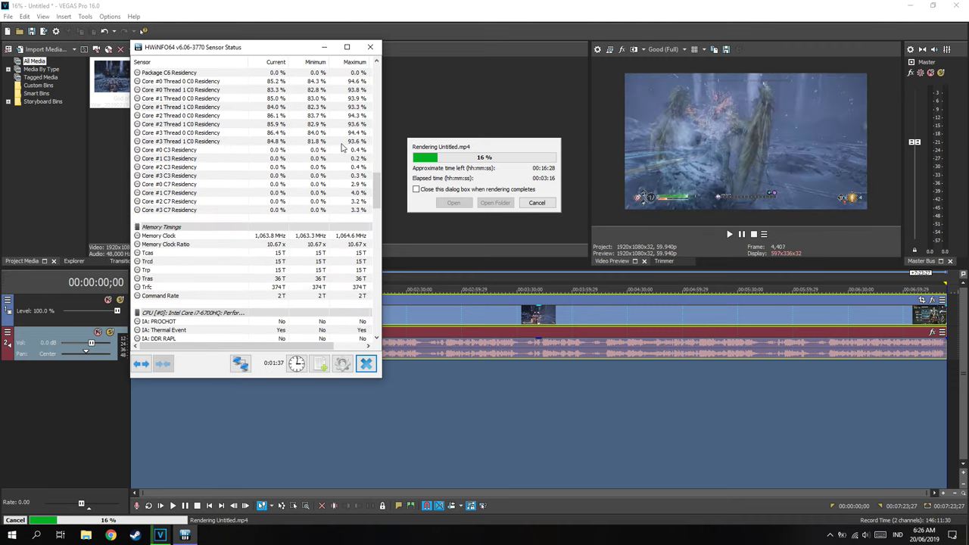